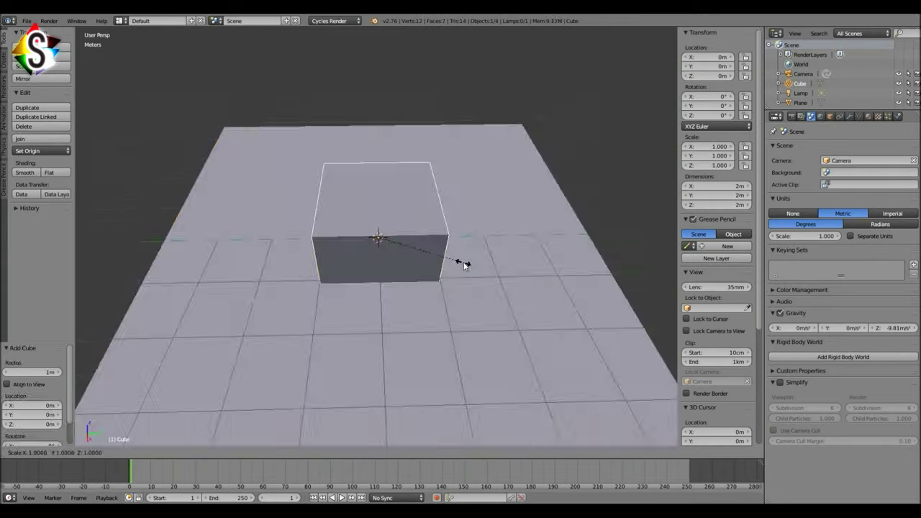
# Flatten the cube into a thin slab and start moving it along the Z axis
pyautogui.click(324, 315)
pyautogui.moveTo(324, 315); pyautogui.dragTo(420, 278, button='middle')
pyautogui.press('g')
pyautogui.press('z')
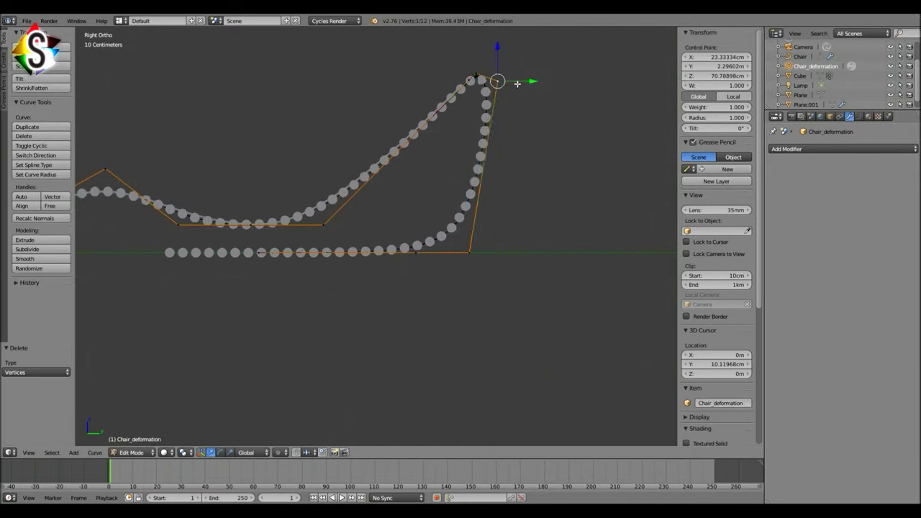
# Leave curve editing and return to Object Mode
pyautogui.press('Tab')
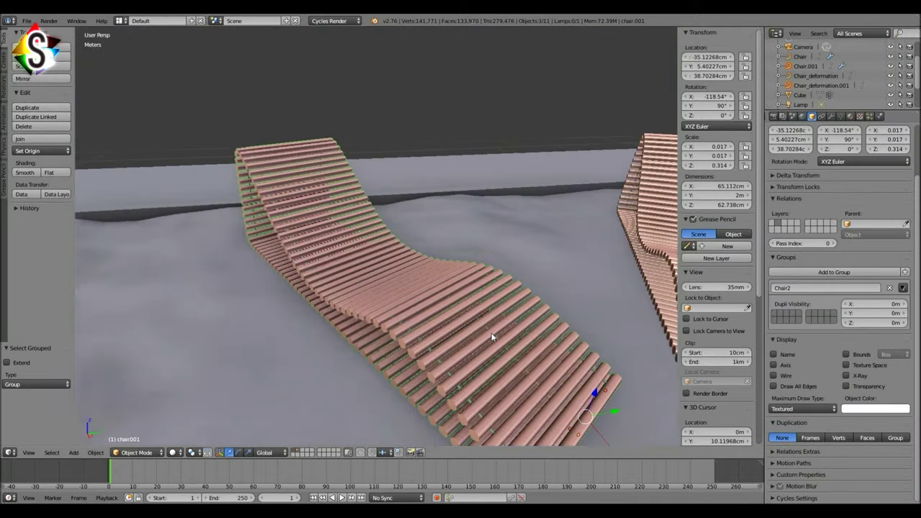
# Start rotating the chair
pyautogui.press('r')
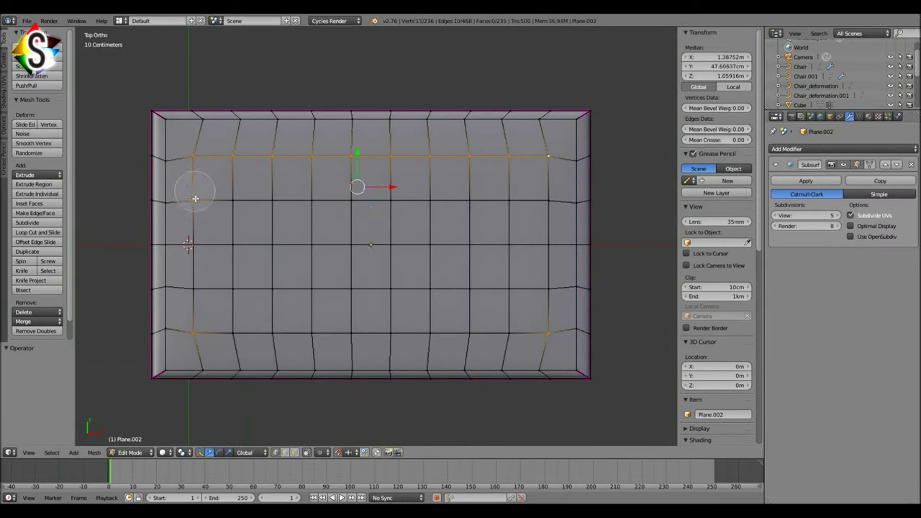
# Confirm the tabletop border's new size and exit Edit Mode to see the smoothed tabletop
pyautogui.click(564, 272)
pyautogui.press('Tab')
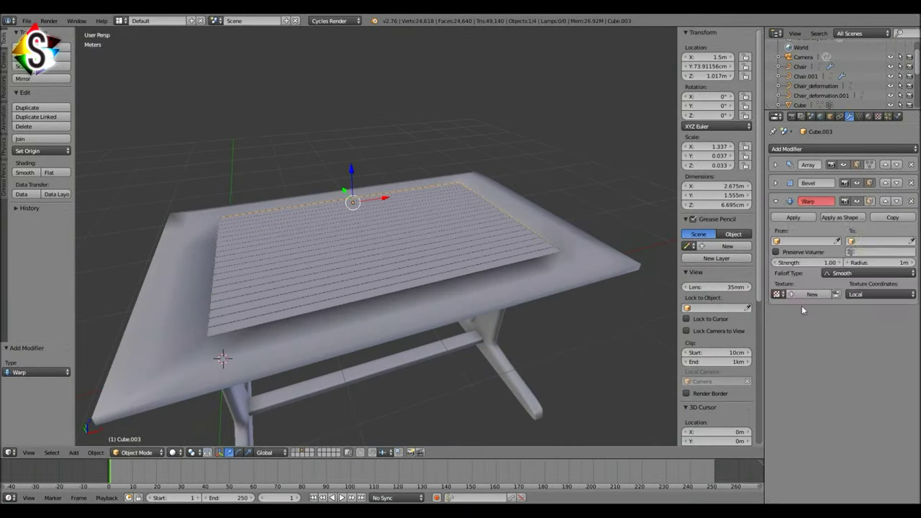
# Add a Cast modifier to the slatted tabletop
pyautogui.click(818, 179)
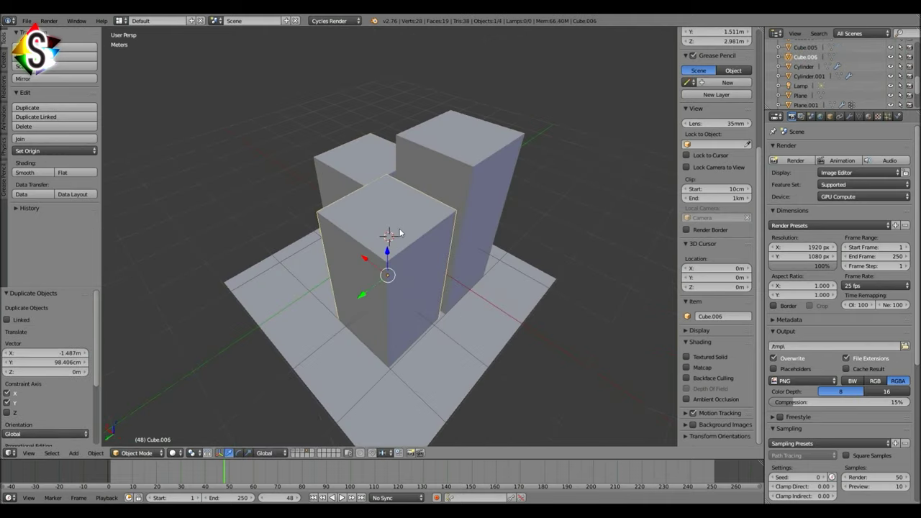
# Switch to Top view and start moving a block horizontally
pyautogui.press('KP_7')
pyautogui.press('g')
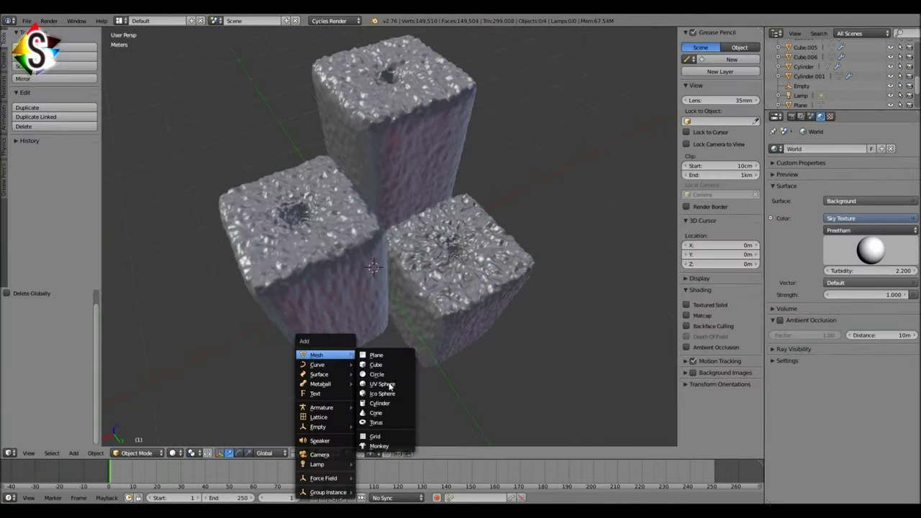
# Add a UV sphere to the scene
pyautogui.click(389, 386)
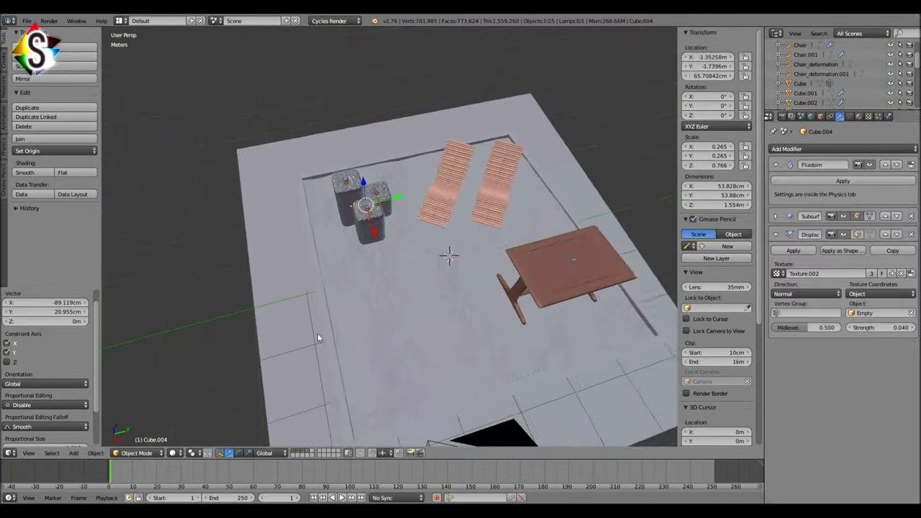
# Select every object in the table's group with Select Grouped
pyautogui.hotkey('shift', 'g')
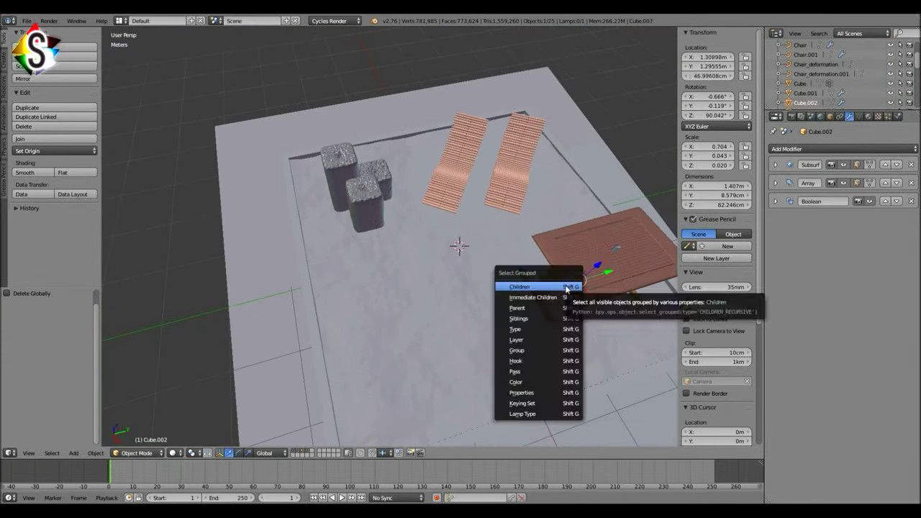
pyautogui.click(519, 325)
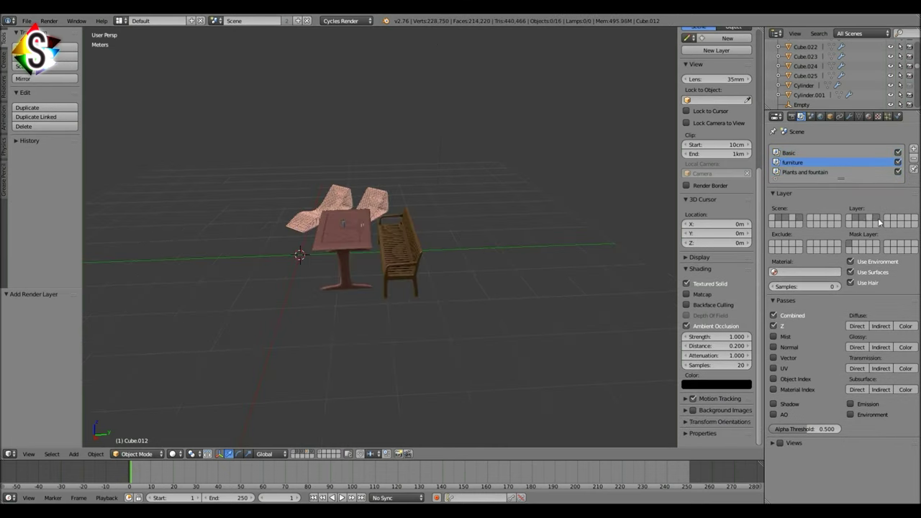
# Bring the plaza back into view around the wall corner and start the Knife tool
pyautogui.click(791, 164)
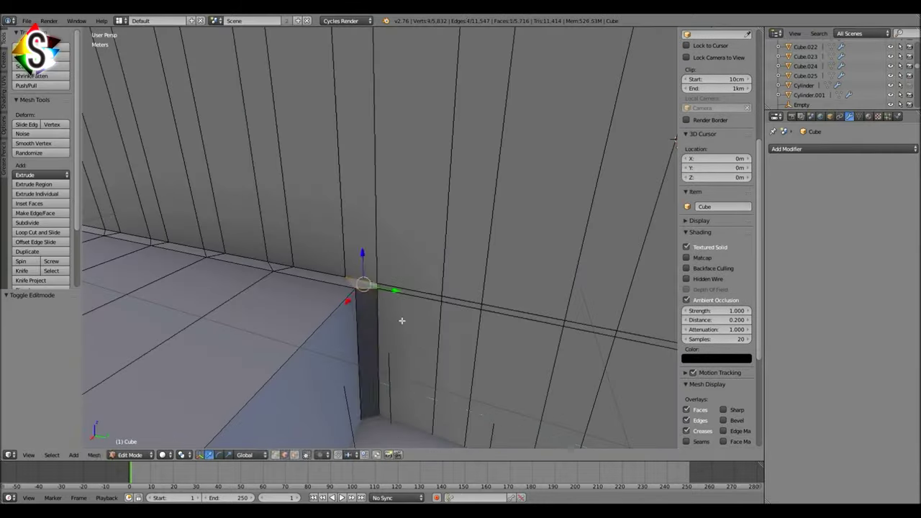
pyautogui.moveTo(401, 320); pyautogui.dragTo(446, 310, button='middle')
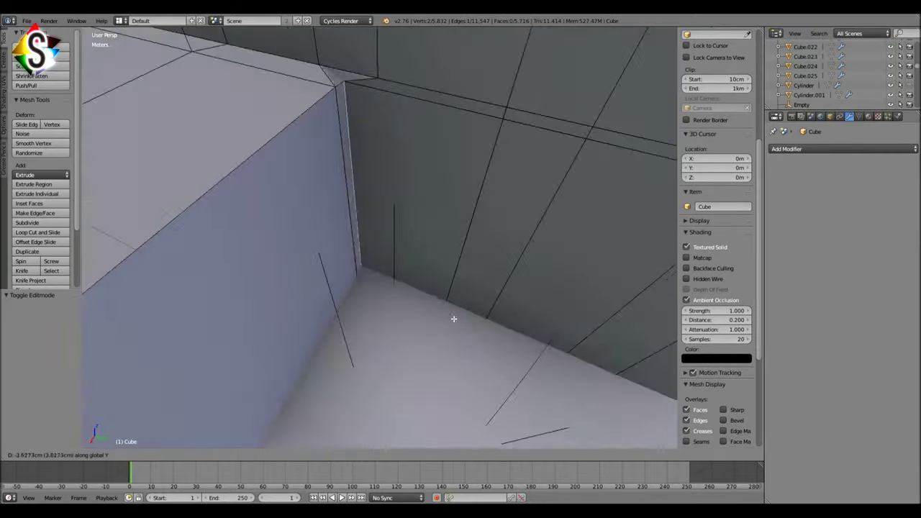
pyautogui.press('k')
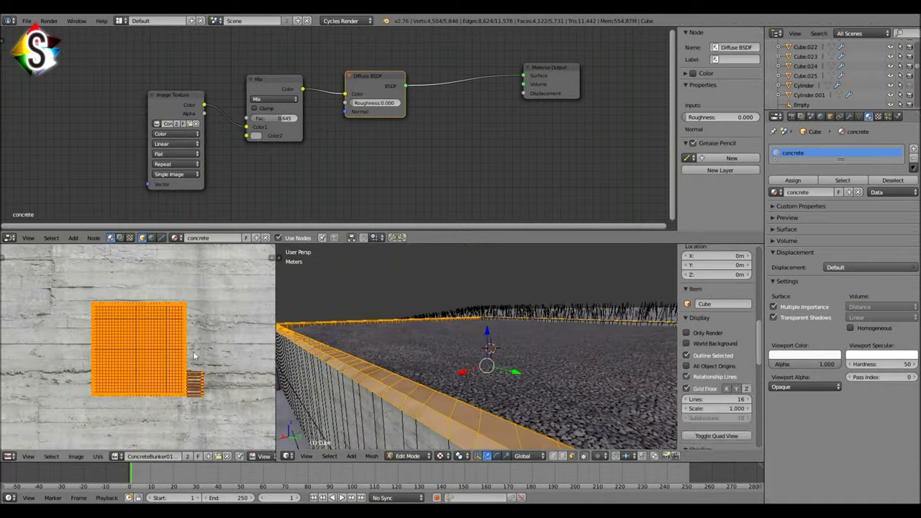
# Project the wall UVs from the current view, then zoom in on the cube from Top view
pyautogui.moveTo(514, 367)
pyautogui.mouseDown(button='middle')
pyautogui.moveTo(411, 387)
pyautogui.moveTo(420, 392)
pyautogui.mouseUp(button='middle')
pyautogui.press('u')
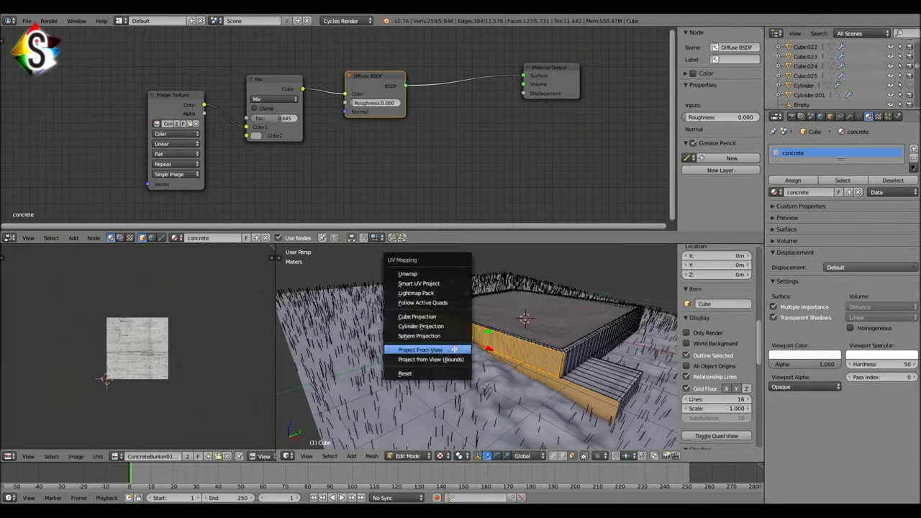
pyautogui.click(454, 349)
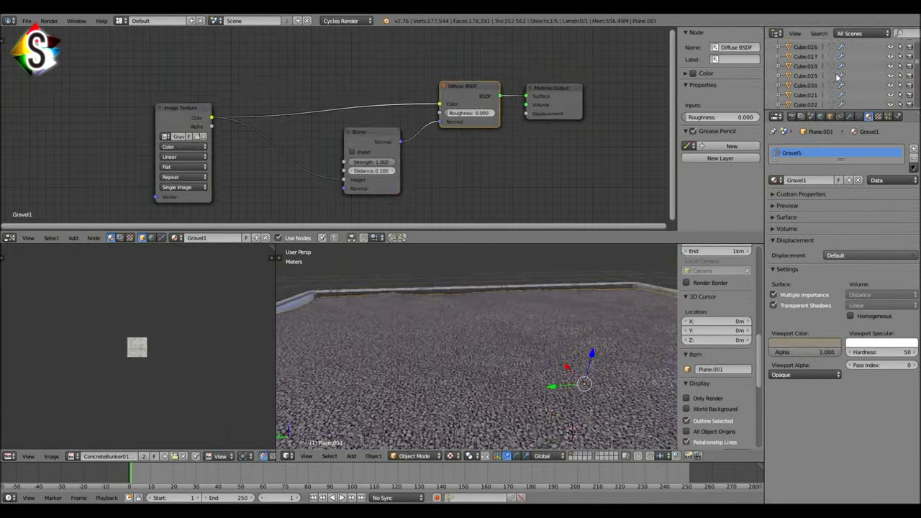
pyautogui.press('KP_7')
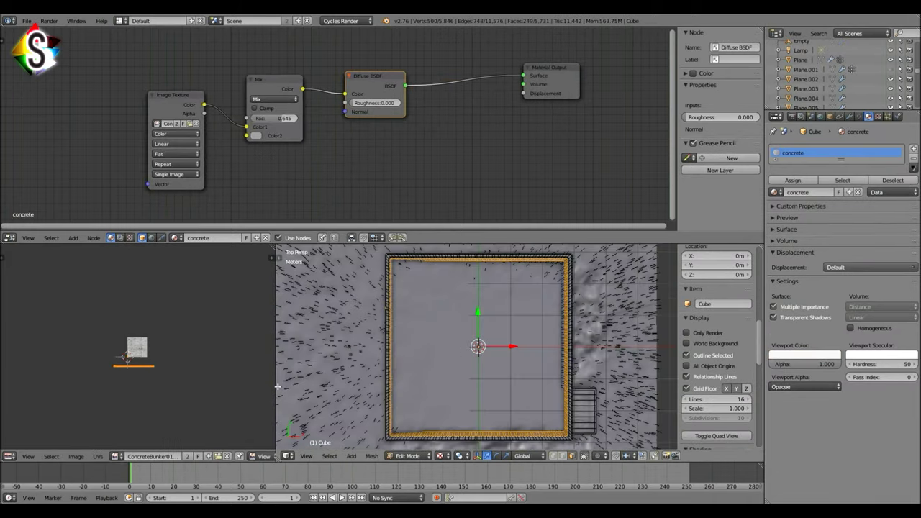
pyautogui.scroll(10, 146, 360)
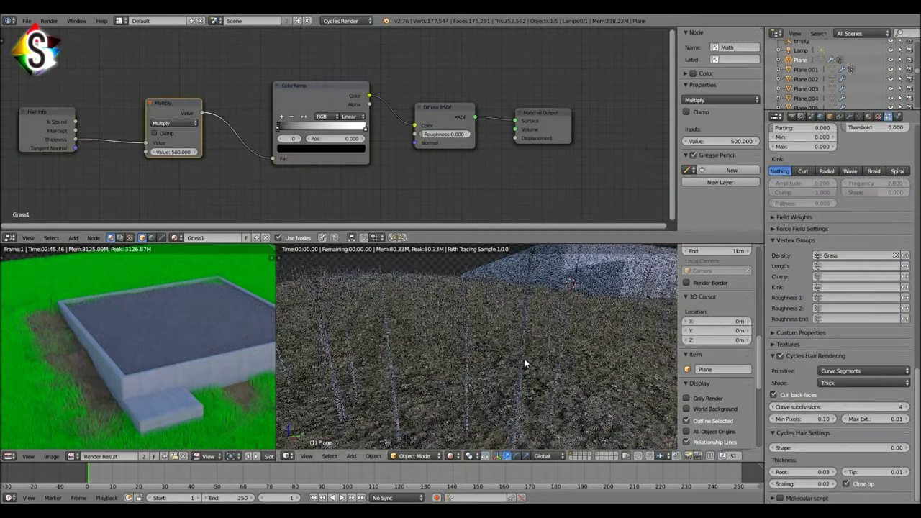
# Make the grass ColorRamp stop green and slide it to position 0.064
pyautogui.click(320, 148)
pyautogui.click(320, 148)
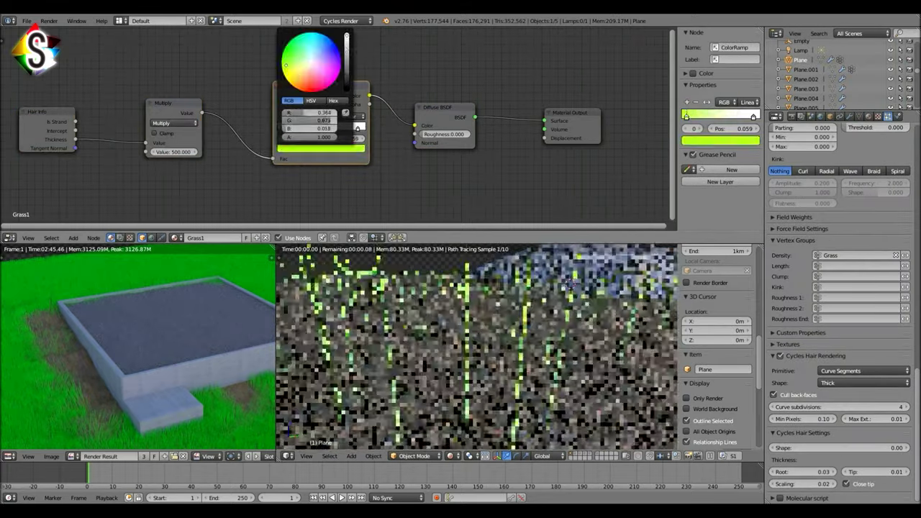
pyautogui.scroll(4, 330, 64)
pyautogui.moveTo(302, 135); pyautogui.dragTo(239, 135)
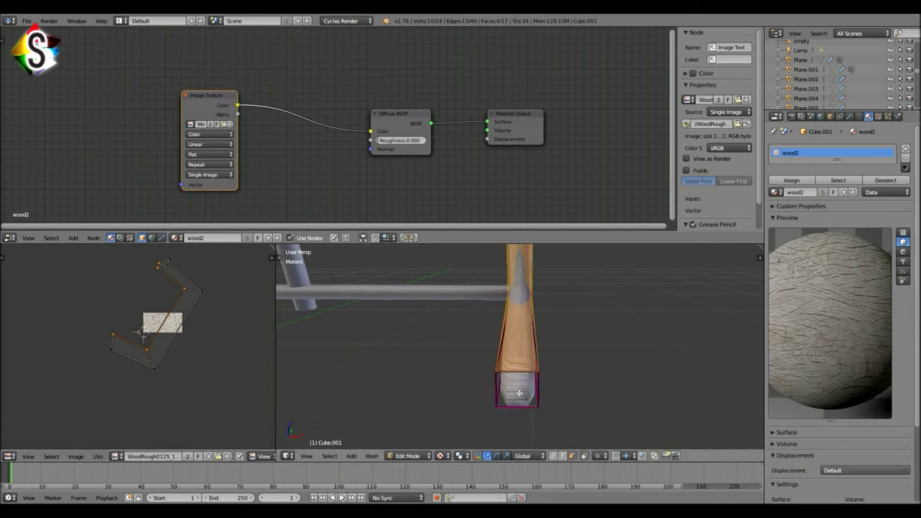
# Add the remaining face to the chair leg selection and switch to textured solid display
pyautogui.keyDown('shift'); pyautogui.click(518, 392); pyautogui.keyUp('shift')
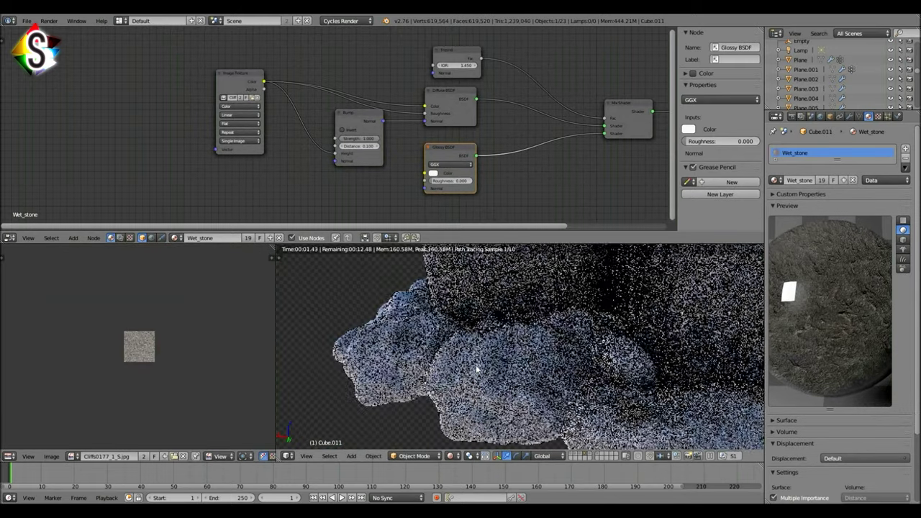
pyautogui.hotkey('shift', 'z')
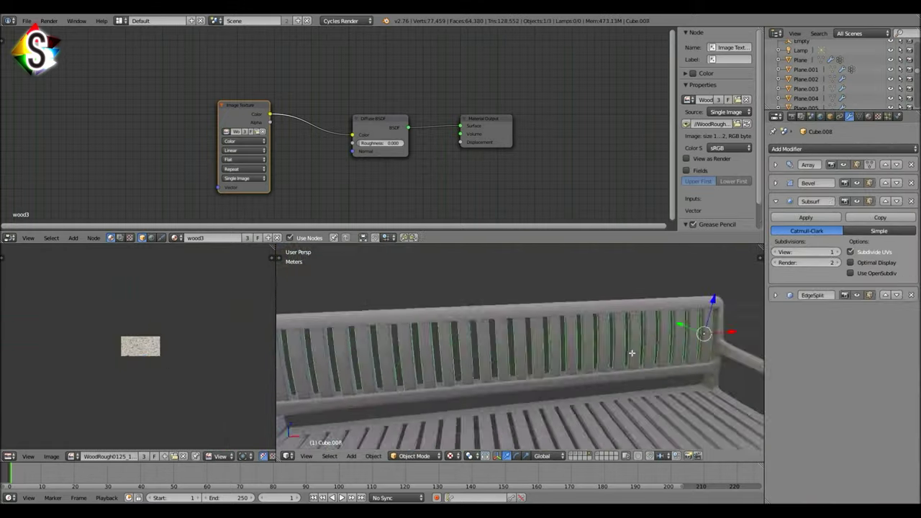
# Unwrap the selected bench strip and start moving its UV island over the wood3 texture
pyautogui.click(509, 375)
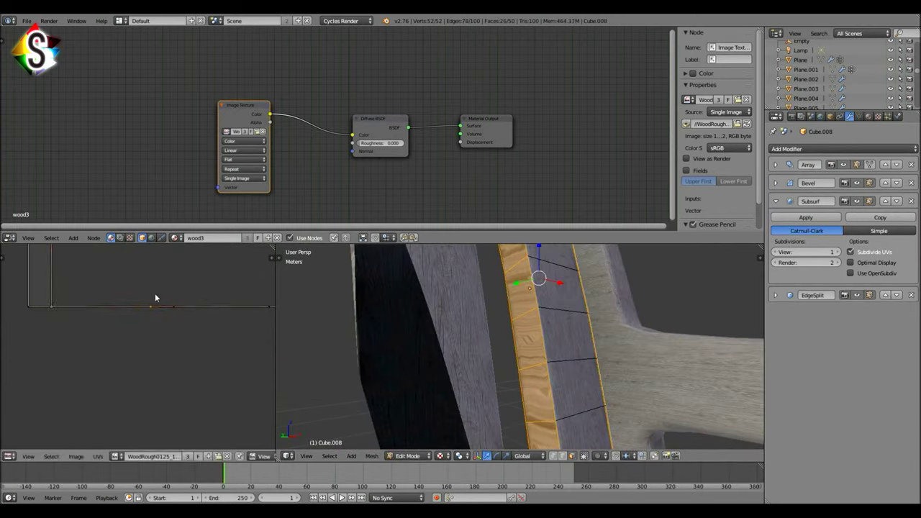
pyautogui.scroll(-3, 155, 297)
pyautogui.press('g')
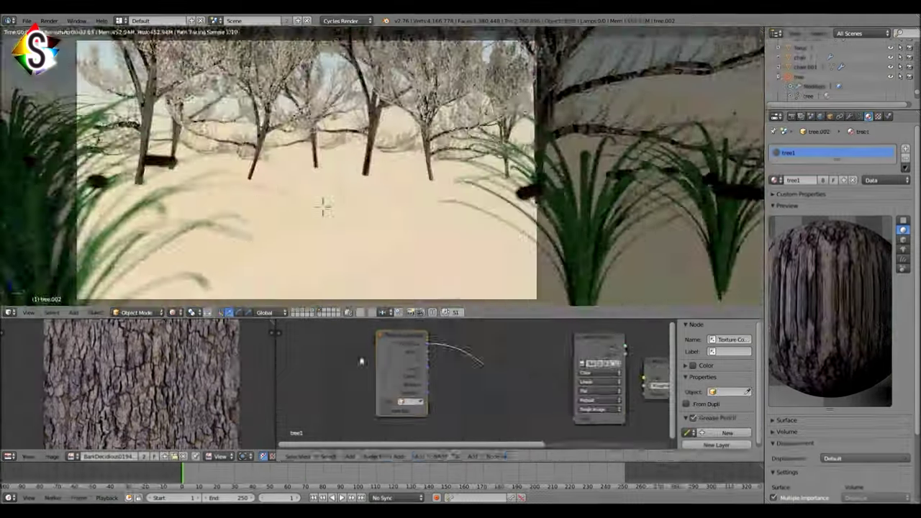
# Leave rendered preview, select the leaves, and tint their ColorRamp colour pinkish purple
pyautogui.hotkey('shift', 'z')
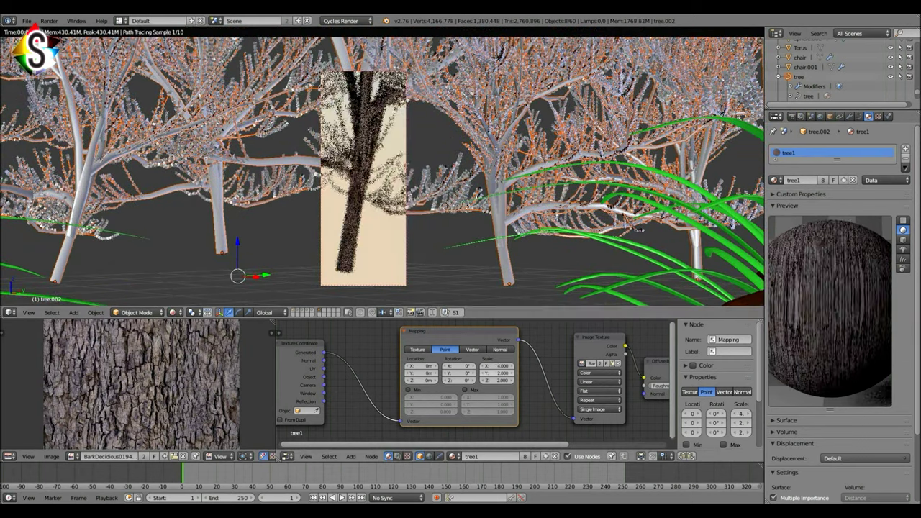
pyautogui.rightClick(194, 180)
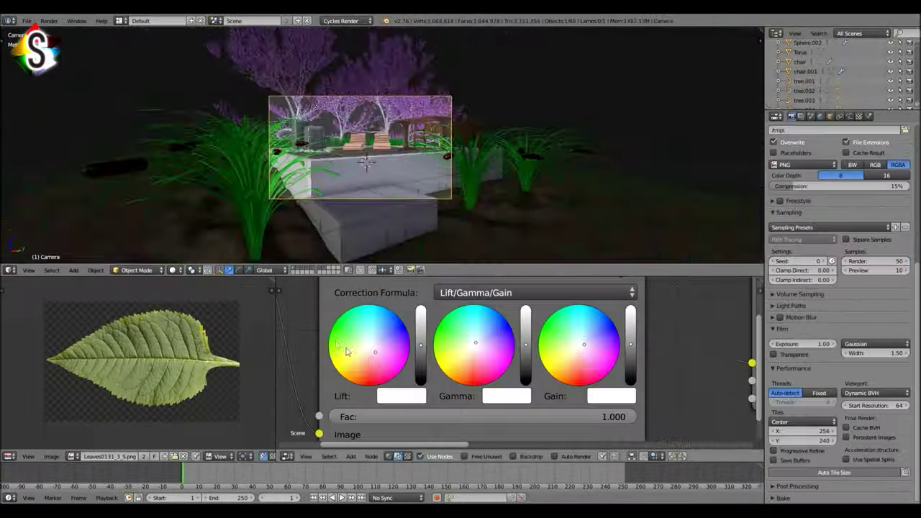
pyautogui.moveTo(346, 351); pyautogui.dragTo(382, 350)
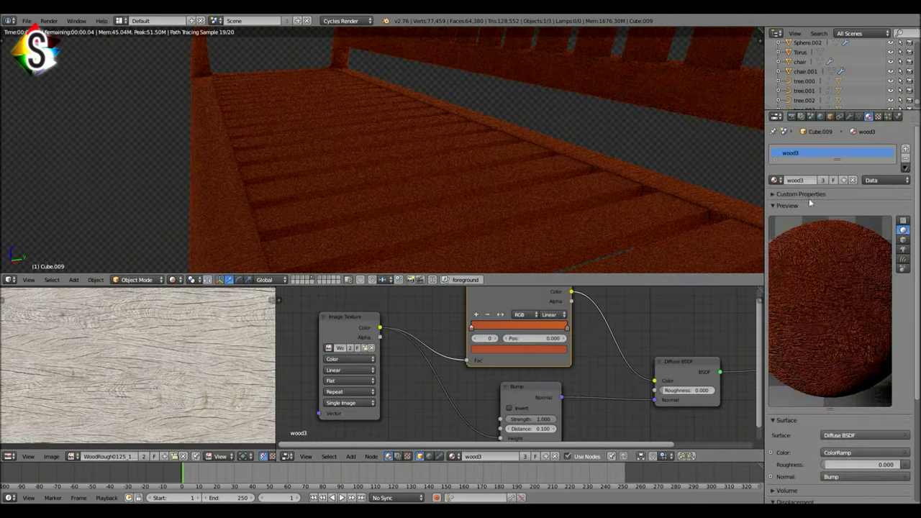
# Open the colour picker for a wood3 ColorRamp stop
pyautogui.click(518, 326)
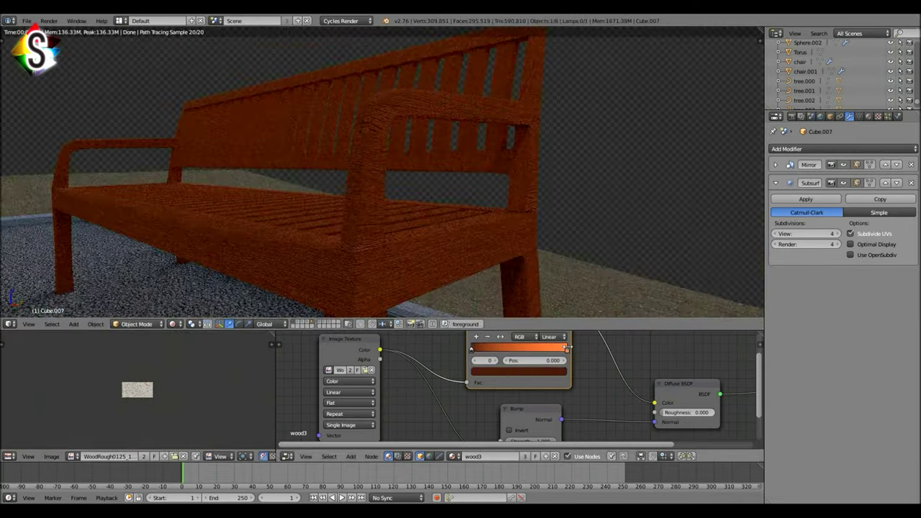
# Move the second wood ColorRamp stop to 0.600 to brighten the wood
pyautogui.moveTo(566, 348); pyautogui.dragTo(528, 348)
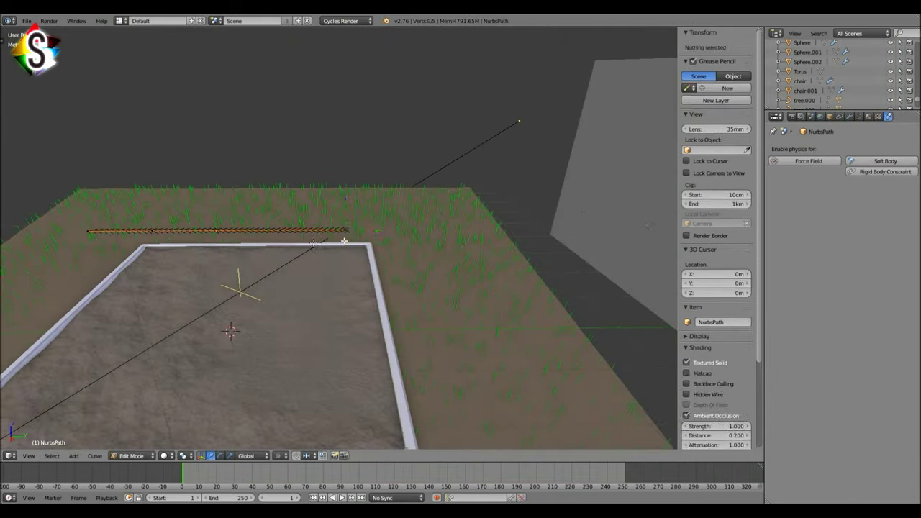
# Enter Edit Mode on the path's control points and view the scene from the right side
pyautogui.press('Tab')
pyautogui.press('KP_3')
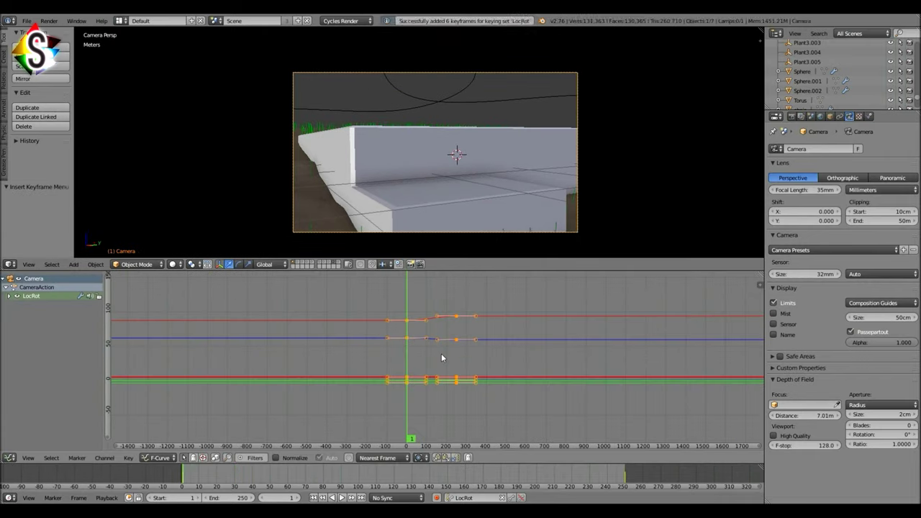
# Frame the camera keyframes in the Graph Editor view
pyautogui.press('KP_Decimal')
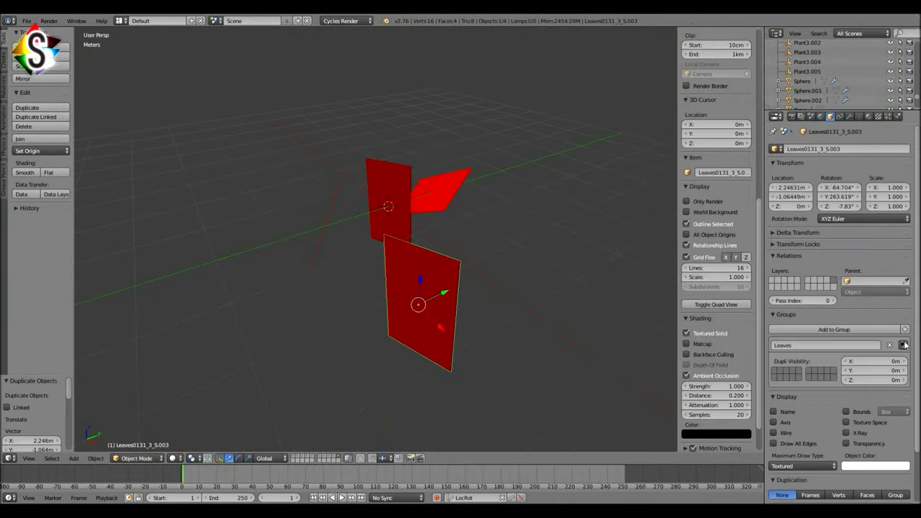
# Remove the leaf plane from the Leaves group
pyautogui.click(904, 346)
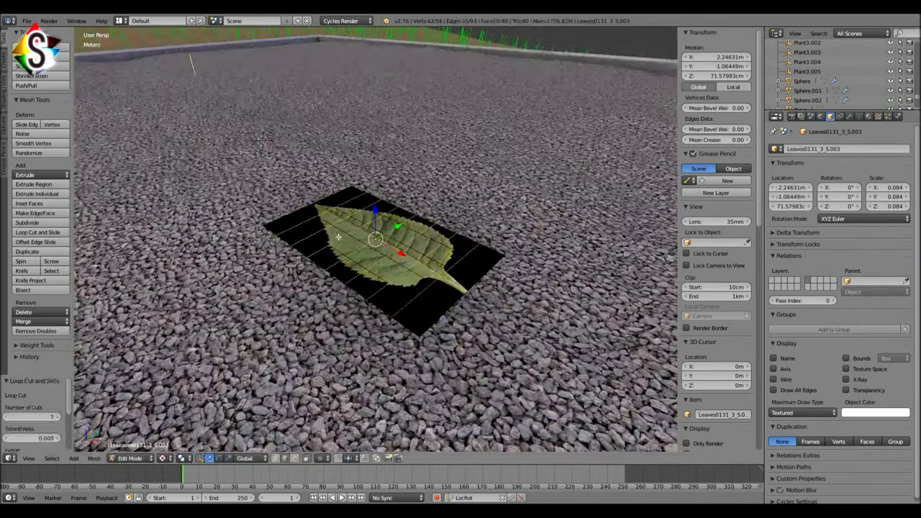